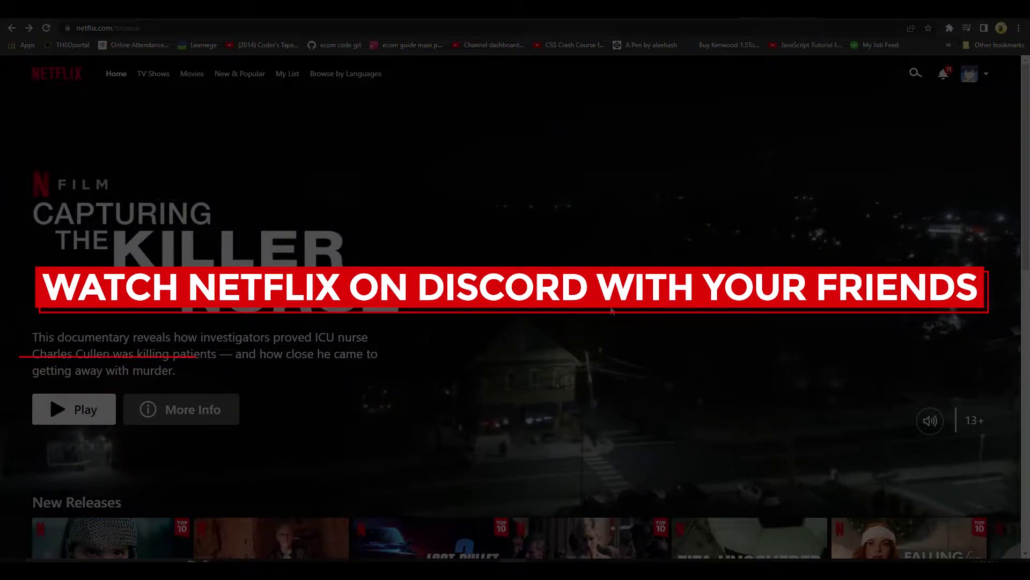
{"action": "scroll", "coordinate": [495, 337], "scroll_direction": "down", "scroll_amount": 3}
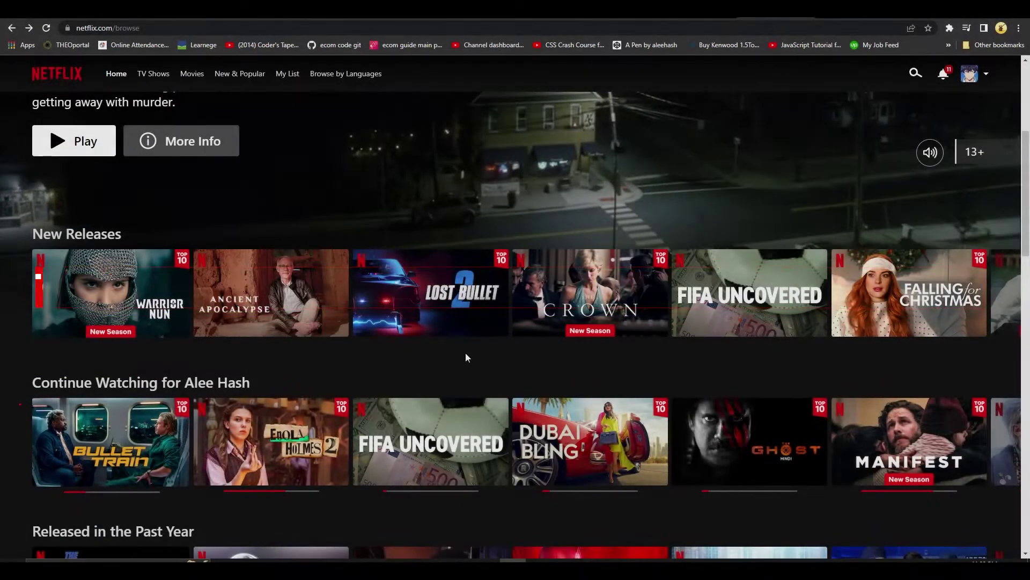
{"action": "scroll", "coordinate": [465, 353], "scroll_direction": "down", "scroll_amount": 2}
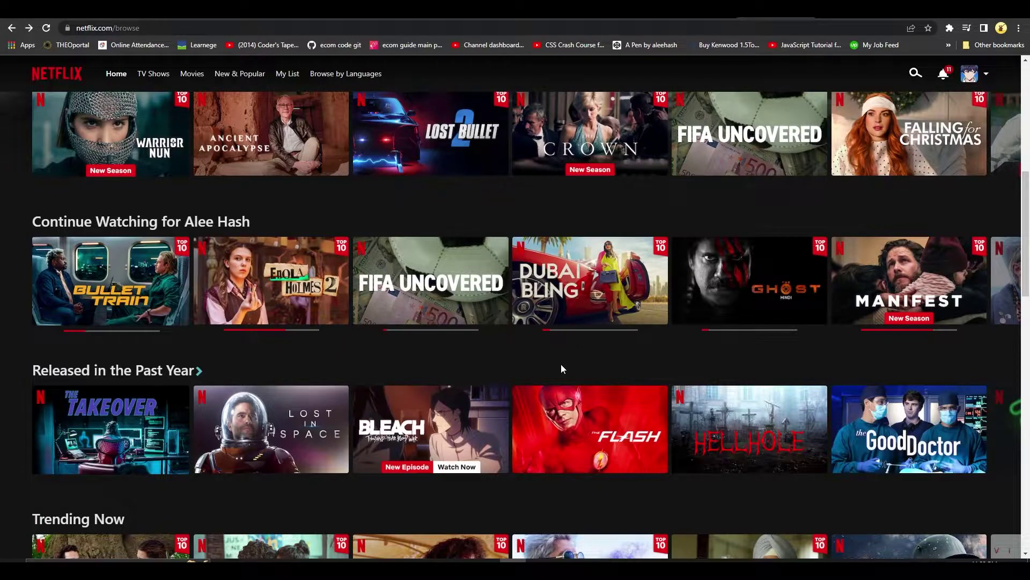
Bring Discord in front of Netflix, maximize it, and switch to the Yin Yang Gang server
{"action": "key", "text": "alt+Tab"}
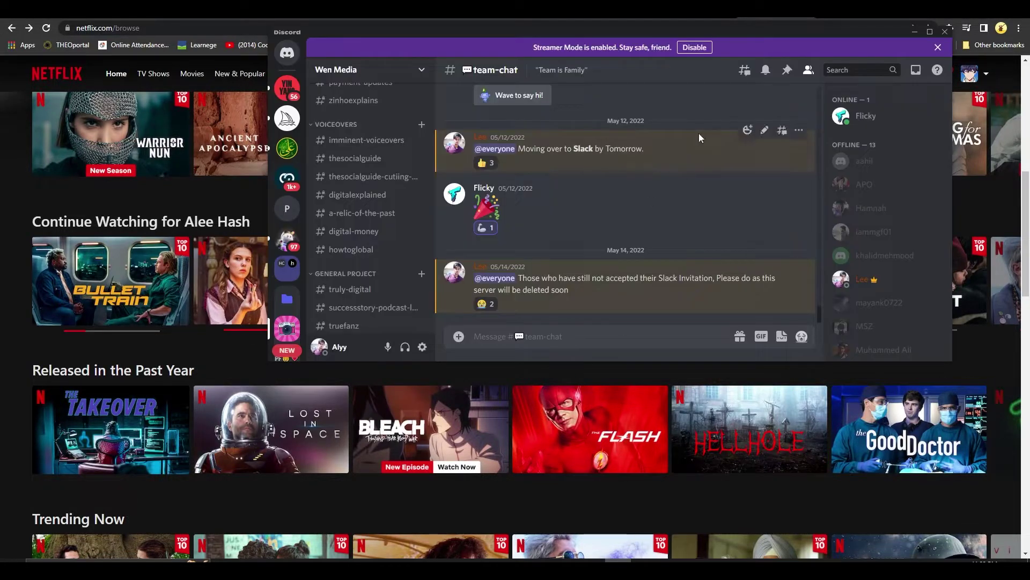
{"action": "left_click", "coordinate": [930, 32]}
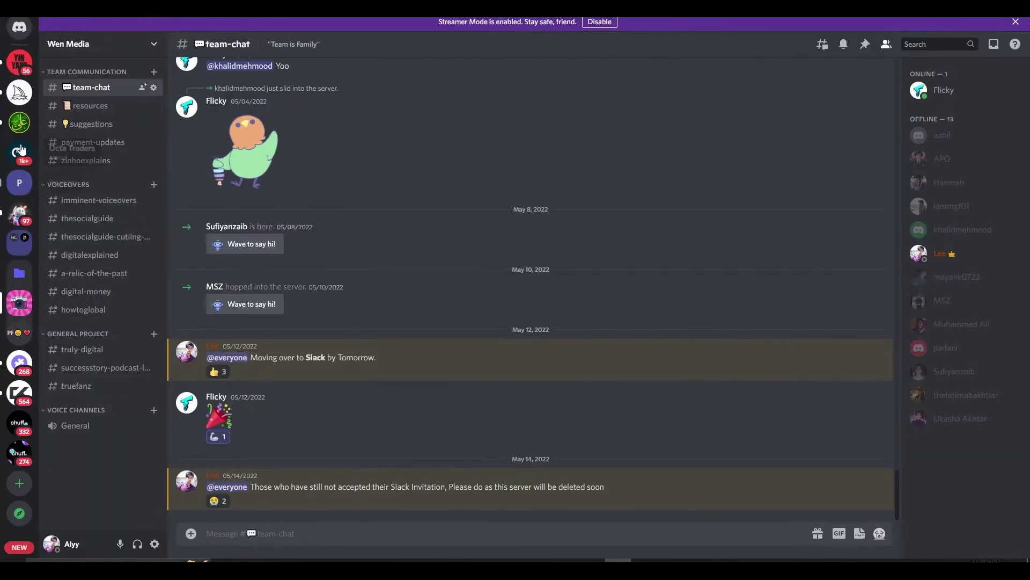
{"action": "left_click", "coordinate": [21, 63]}
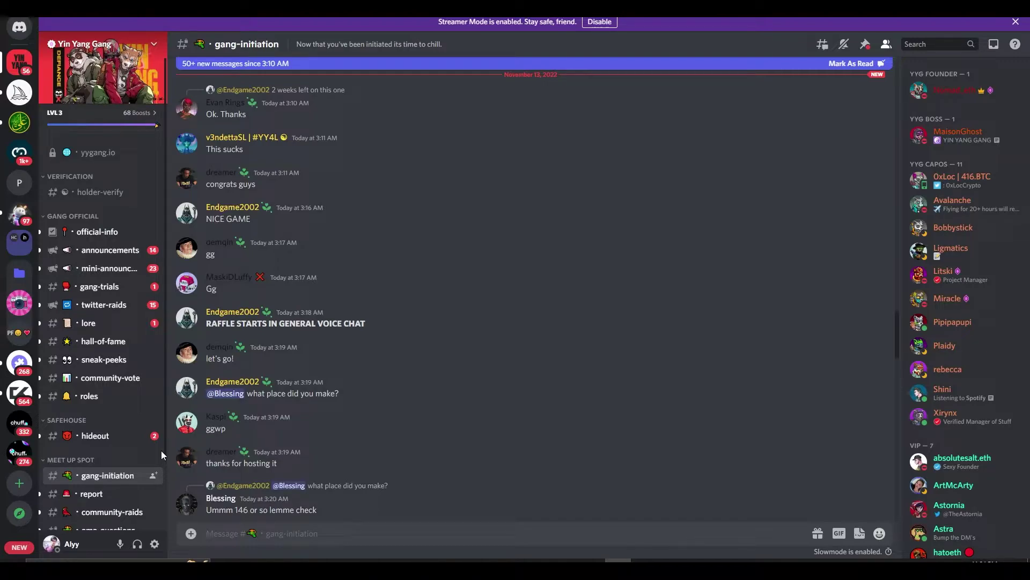
In User Settings, open Registered Games and browse the add-a-game app list, then cancel
{"action": "left_click", "coordinate": [156, 544]}
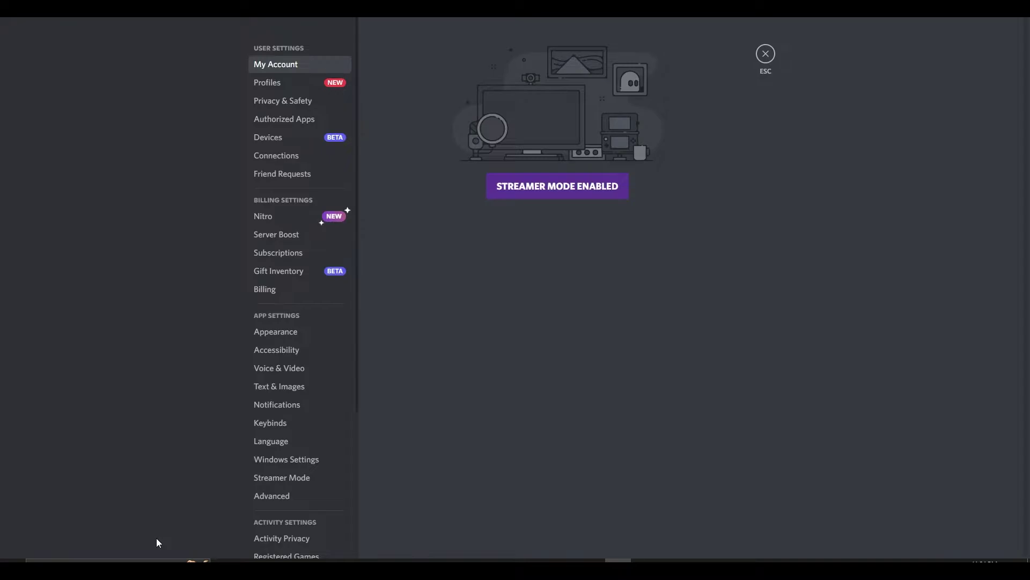
{"action": "scroll", "coordinate": [284, 510], "scroll_direction": "down", "scroll_amount": 3}
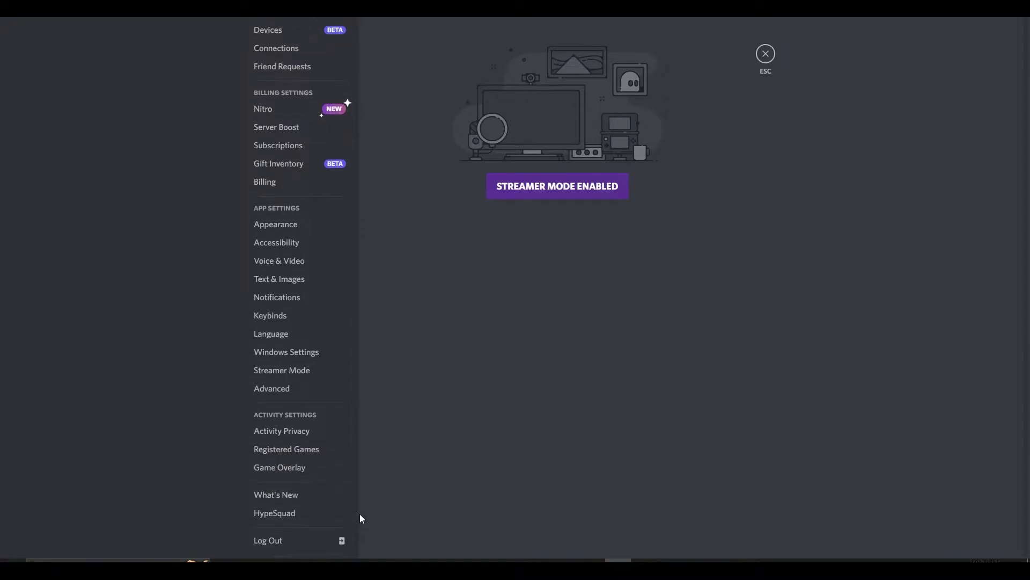
{"action": "left_click", "coordinate": [305, 448]}
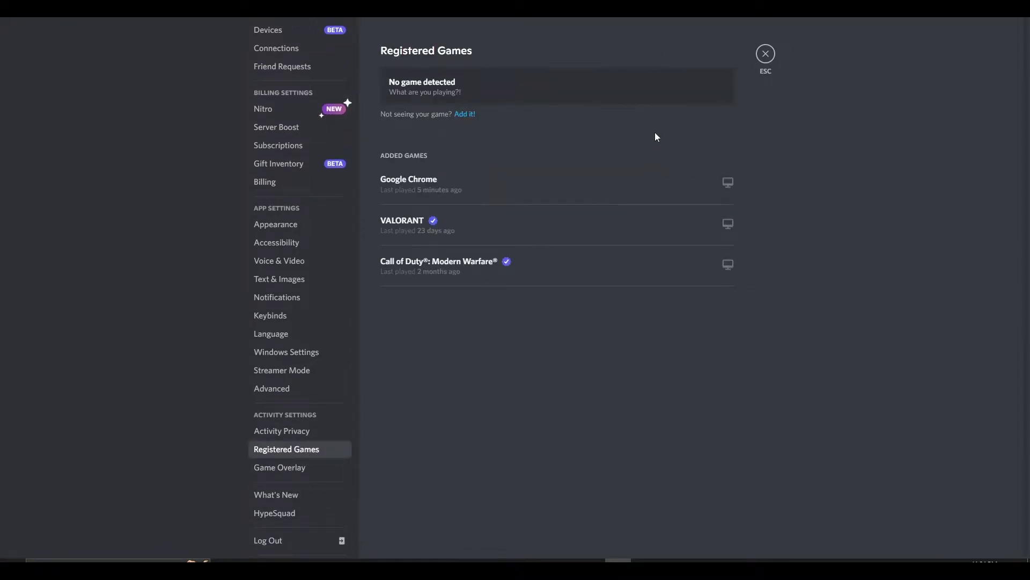
{"action": "left_click", "coordinate": [464, 114]}
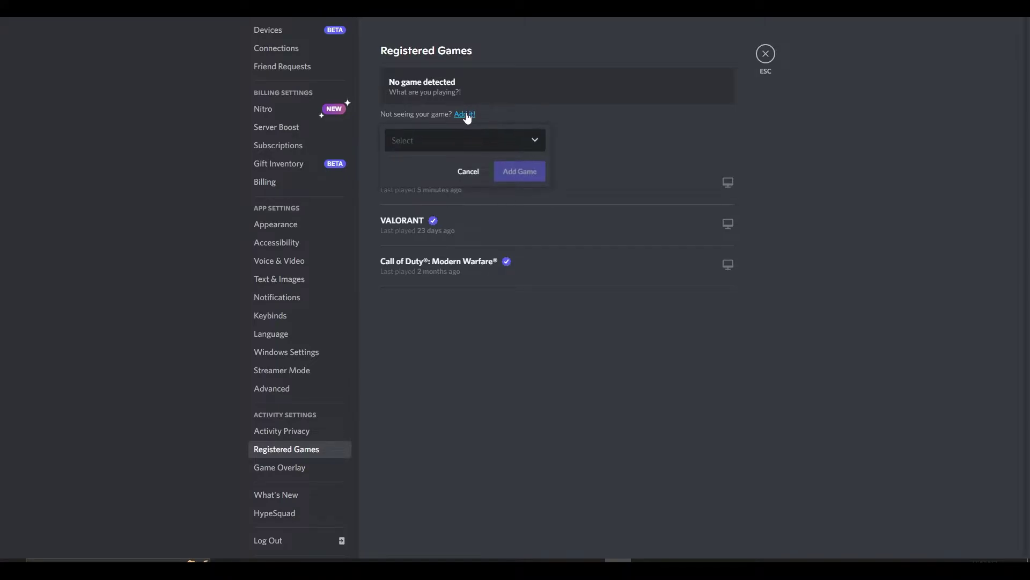
{"action": "left_click", "coordinate": [494, 140]}
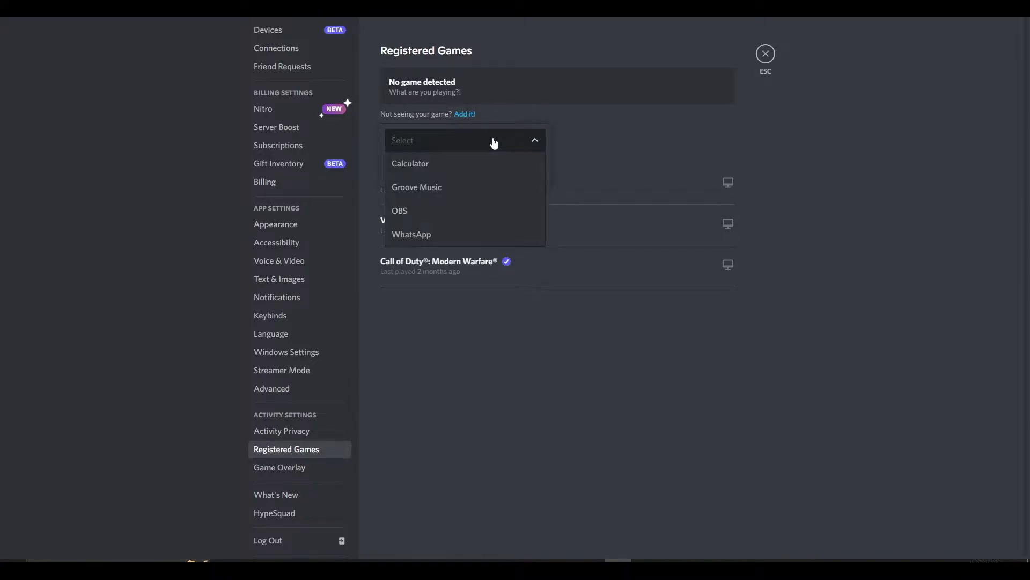
{"action": "left_click", "coordinate": [614, 136]}
{"action": "left_click", "coordinate": [469, 169]}
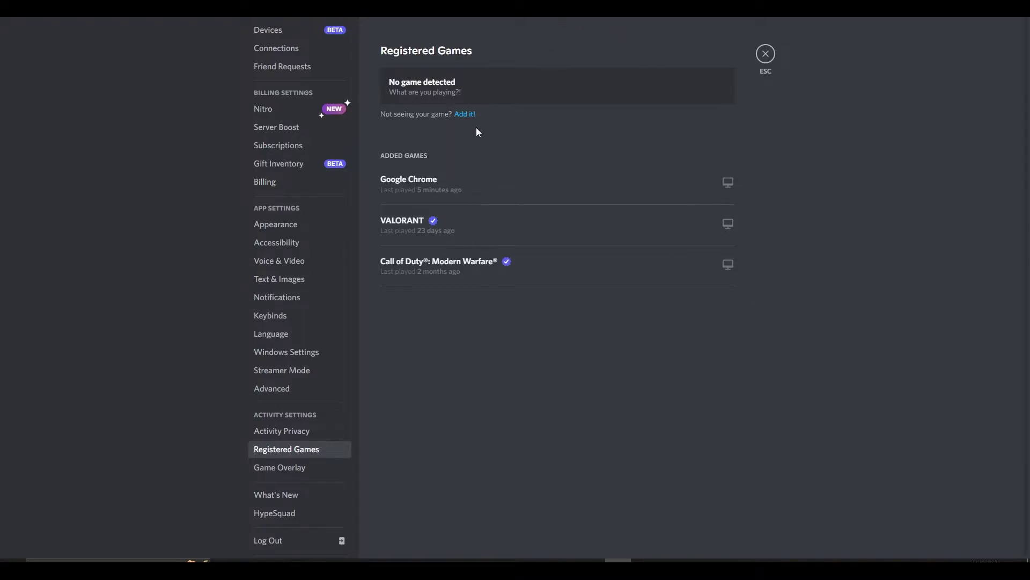
Search the add-a-game app list for Chrome, clear the search, and dismiss the panel
{"action": "left_click", "coordinate": [467, 118]}
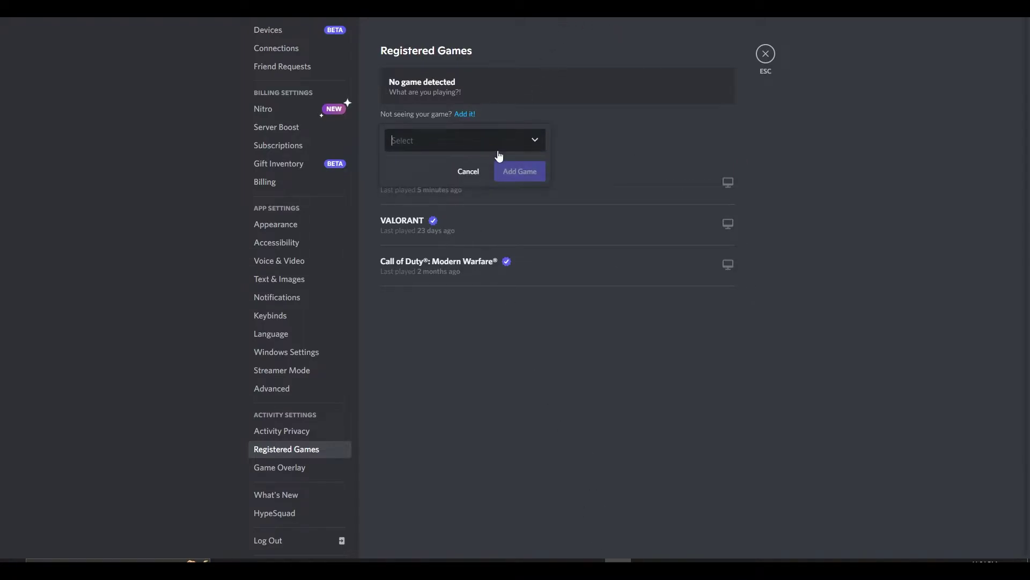
{"action": "left_click", "coordinate": [498, 143]}
{"action": "type", "text": "Chrome"}
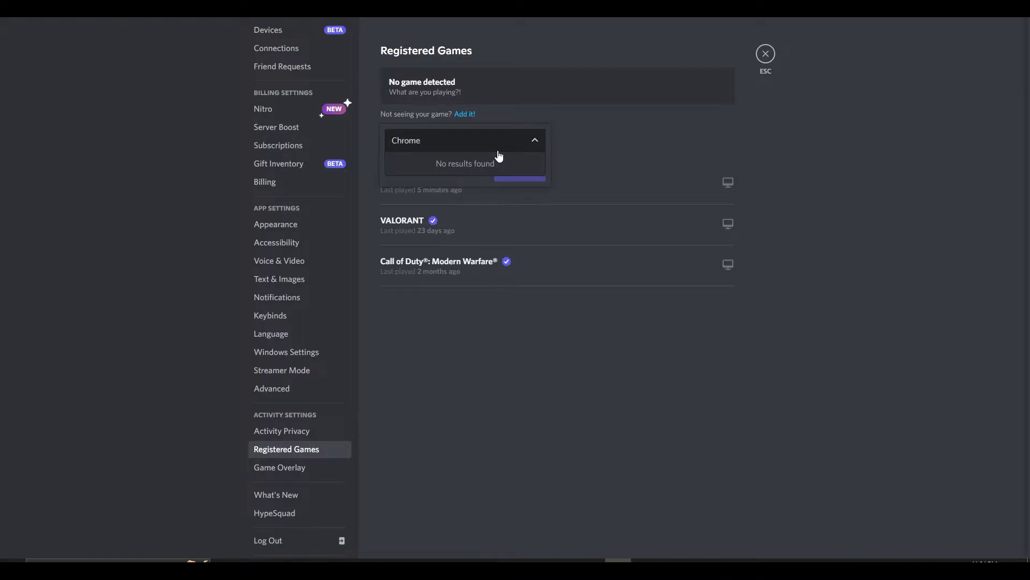
{"action": "key", "text": "ctrl+a"}
{"action": "key", "text": "BackSpace"}
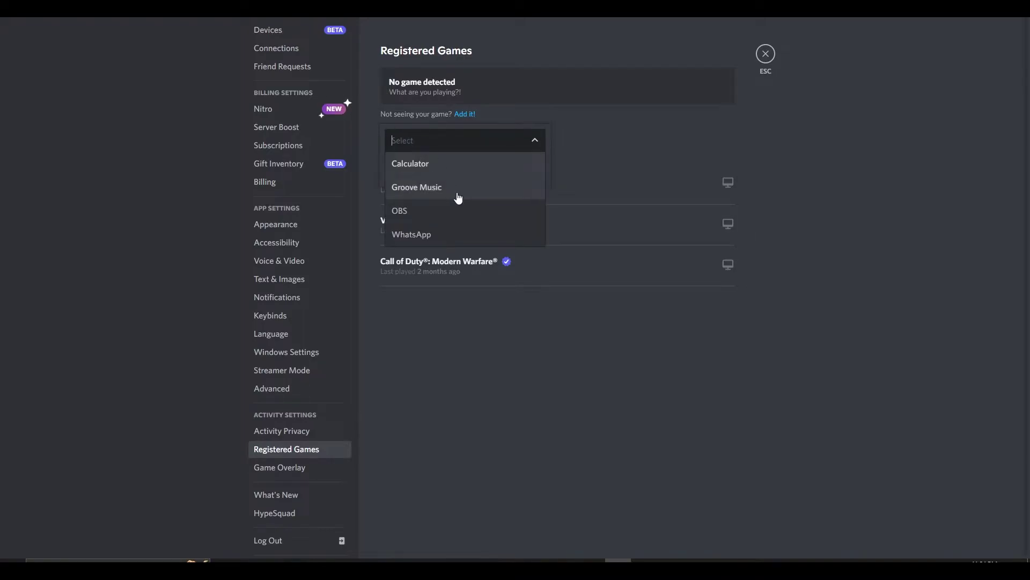
{"action": "key", "text": "Escape"}
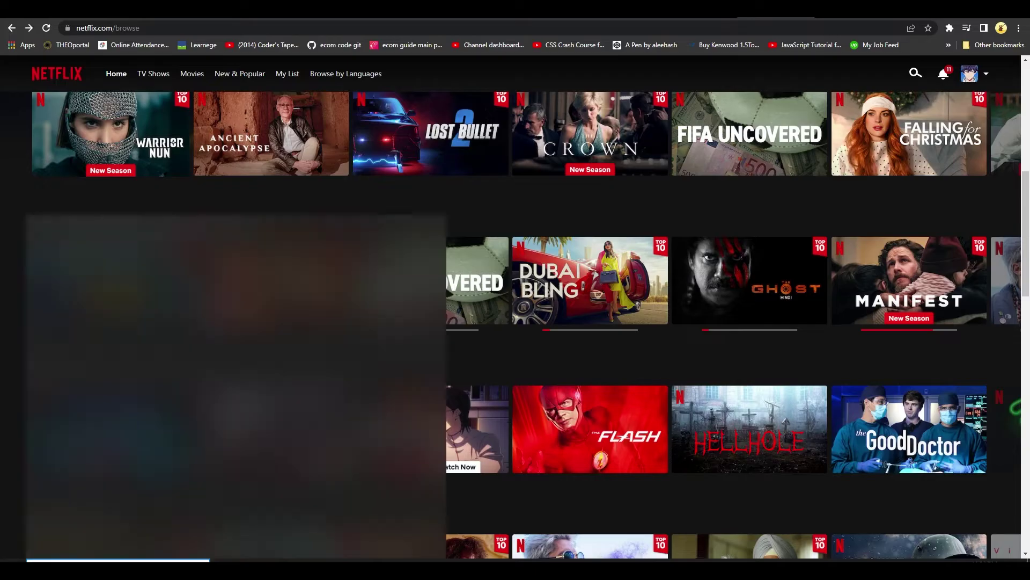
Return to Discord settings, check the add-a-game app list again, and close settings
{"action": "key", "text": "alt+Tab"}
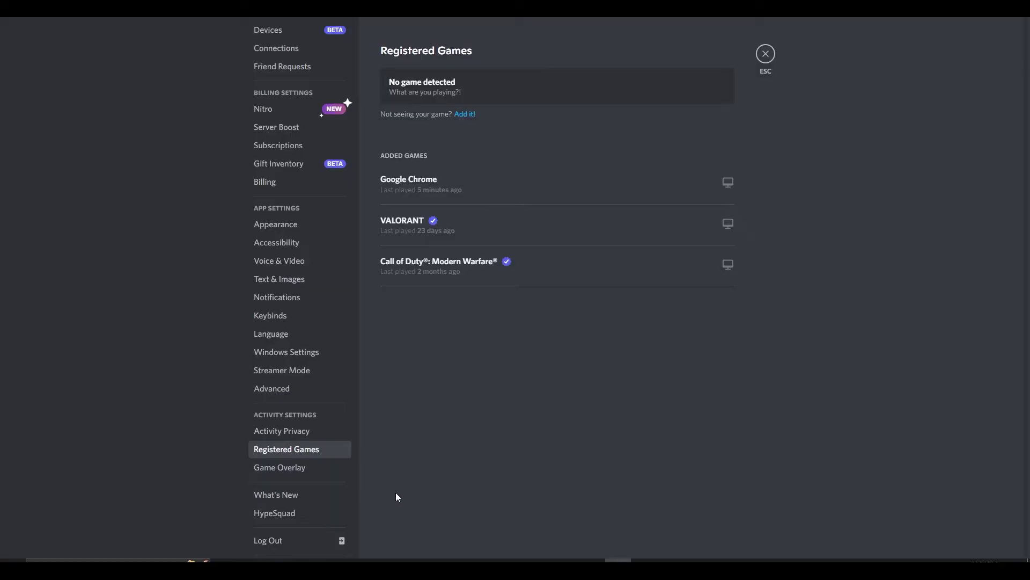
{"action": "scroll", "coordinate": [299, 504], "scroll_direction": "down", "scroll_amount": 3}
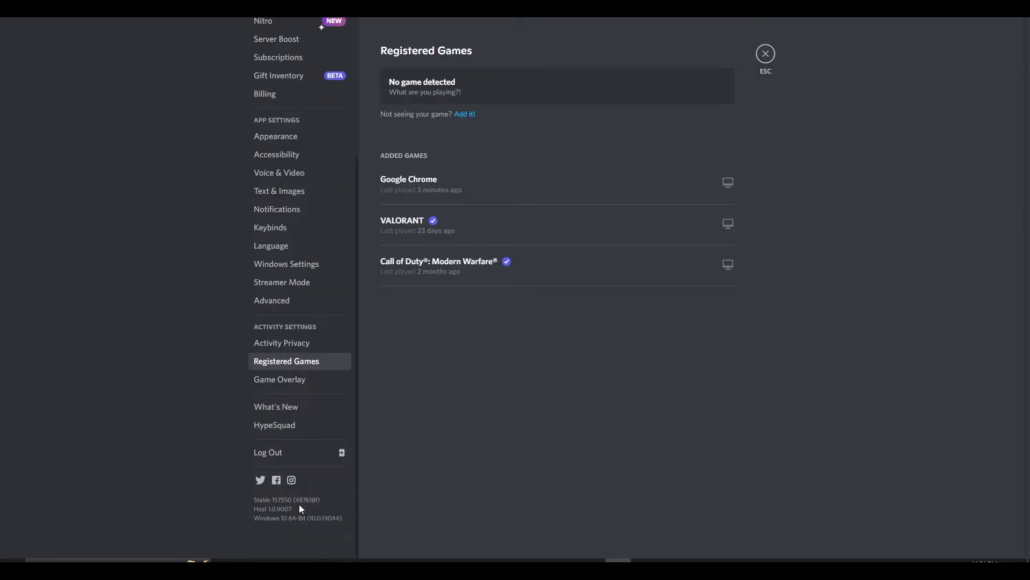
{"action": "left_click", "coordinate": [466, 114]}
{"action": "left_click", "coordinate": [508, 141]}
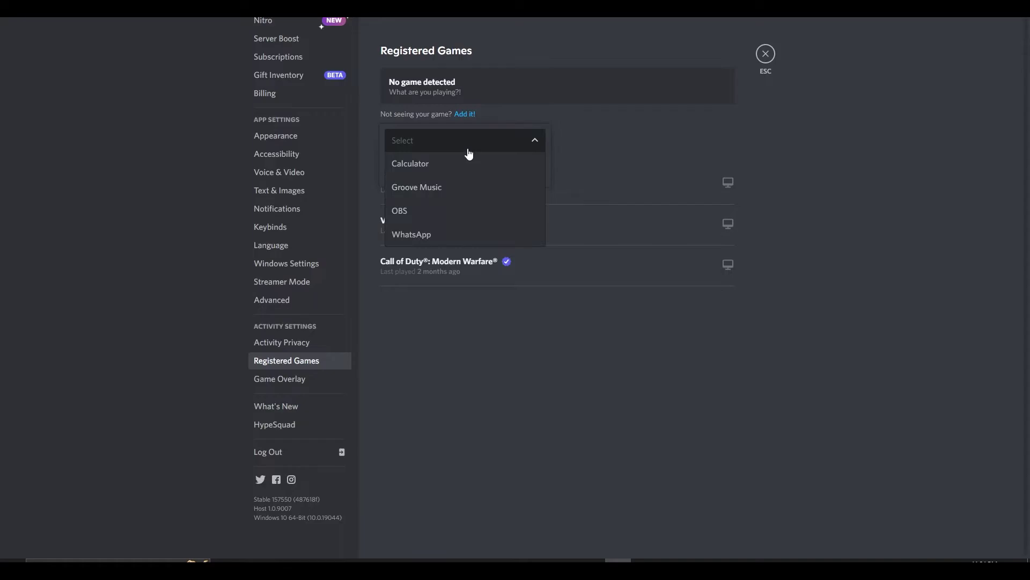
{"action": "left_click", "coordinate": [766, 54]}
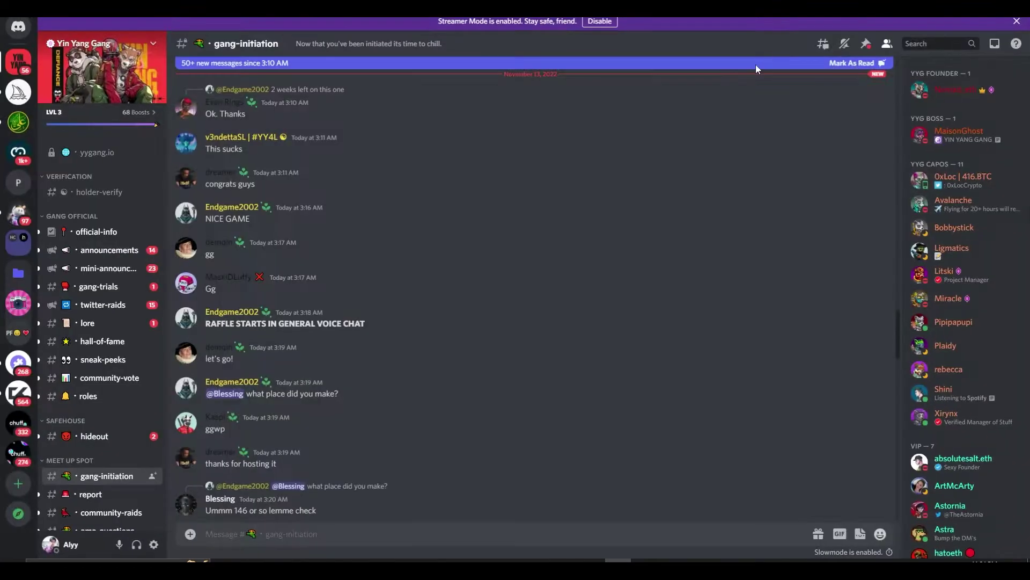
Join Wen Media's General voice channel and go live streaming the Netflix Chrome window
{"action": "left_click", "coordinate": [19, 305]}
{"action": "scroll", "coordinate": [97, 387], "scroll_direction": "down", "scroll_amount": 2}
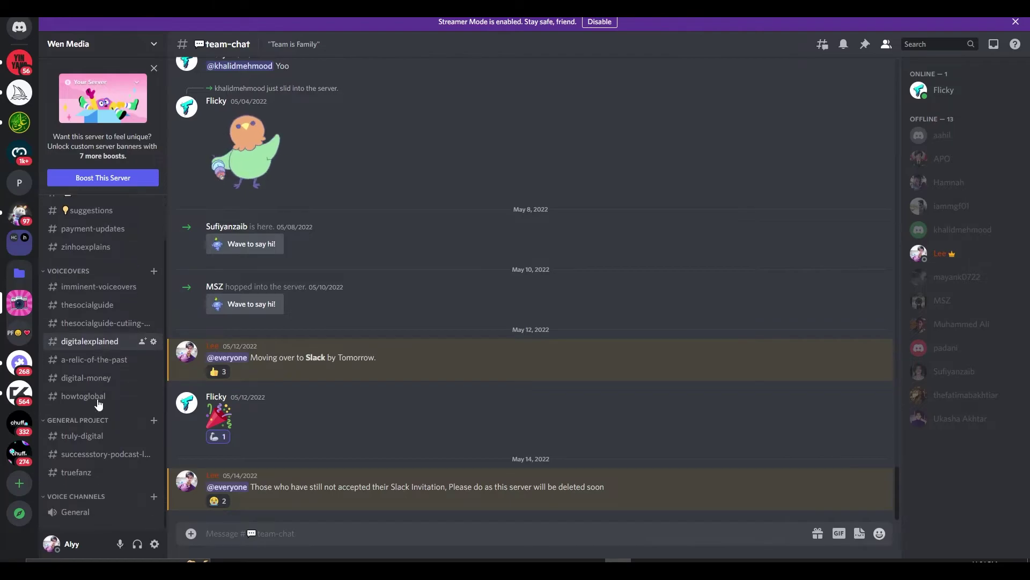
{"action": "left_click", "coordinate": [74, 508]}
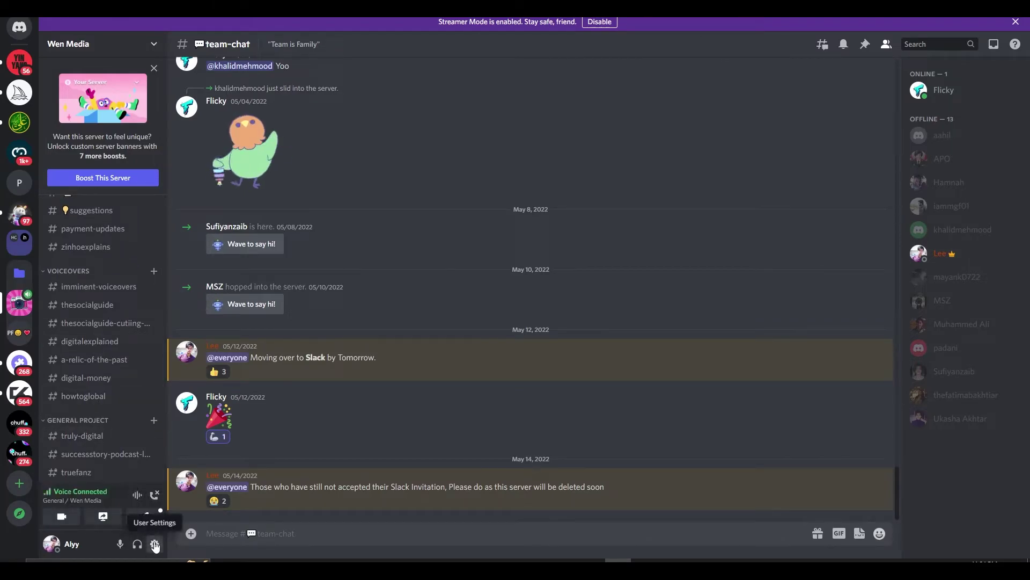
{"action": "left_click", "coordinate": [103, 516]}
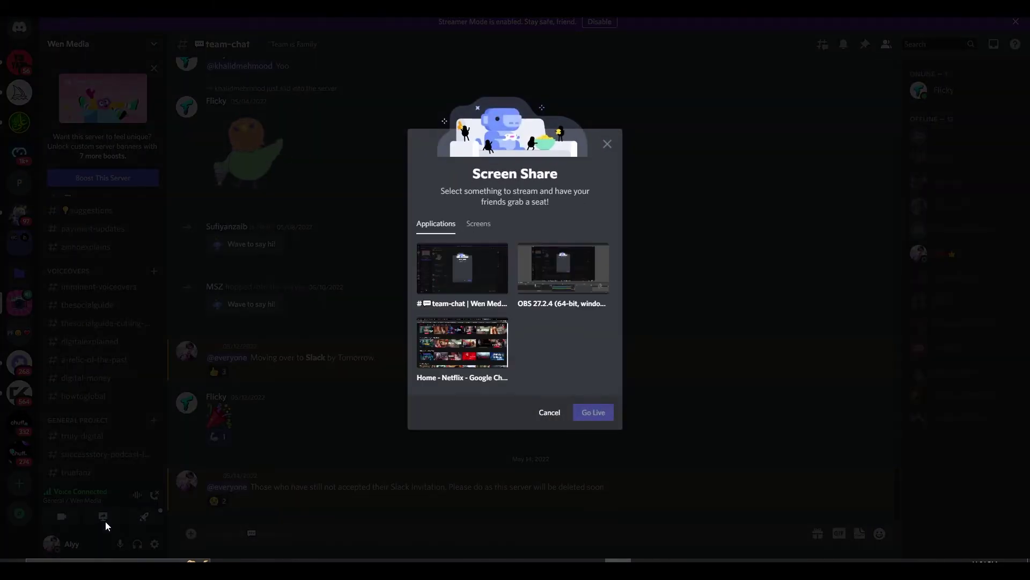
{"action": "left_click", "coordinate": [462, 346]}
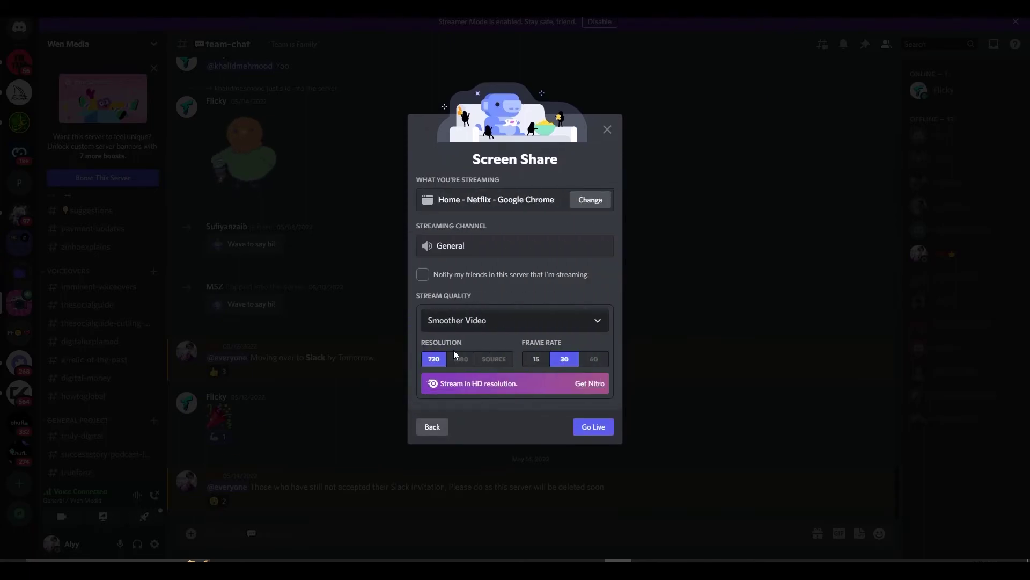
{"action": "left_click", "coordinate": [591, 427]}
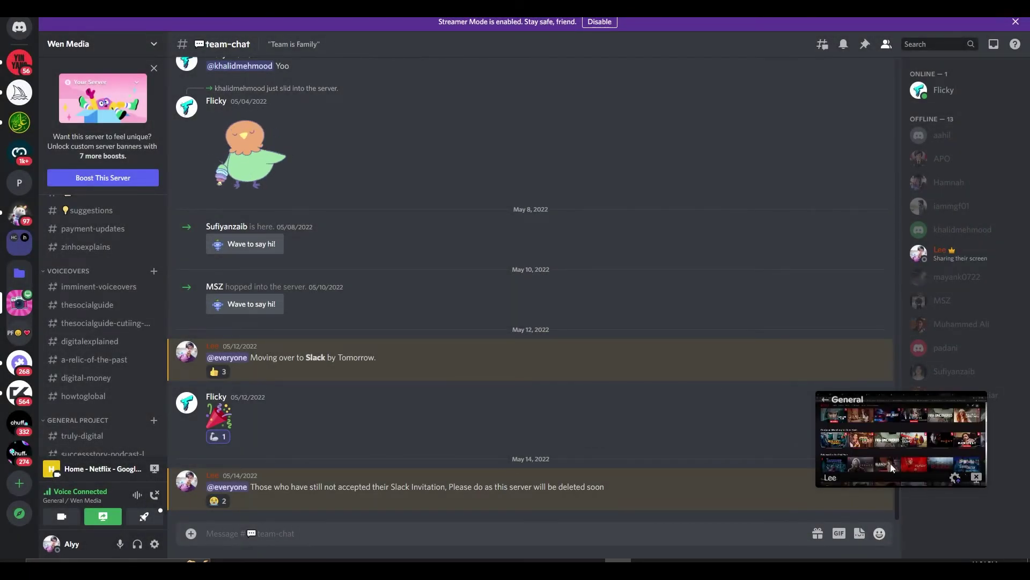